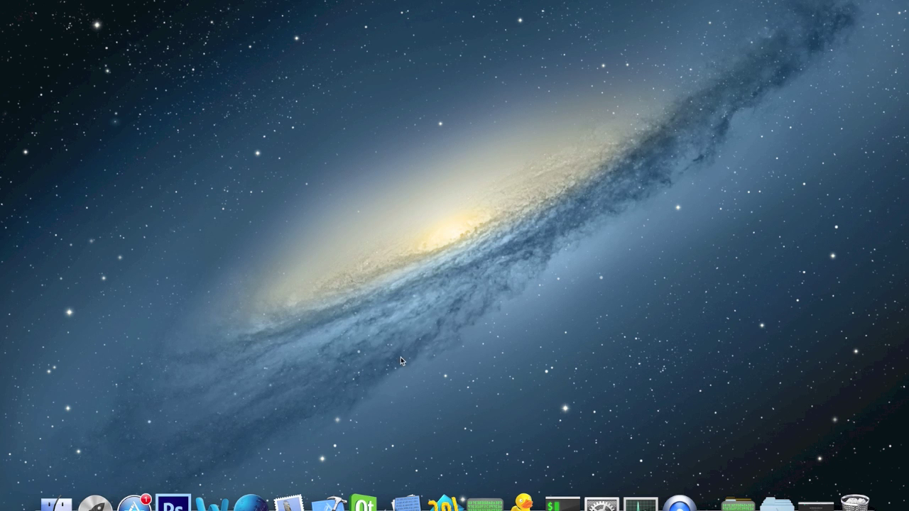
Log in to the Sensor Tower website with the prefilled account credentials and dismiss the suggested search terms dialog
click(737, 502)
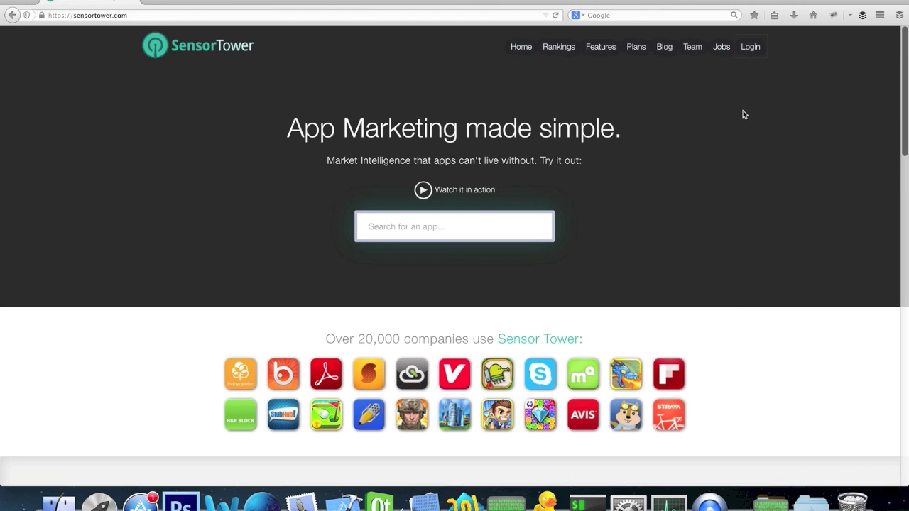
click(755, 54)
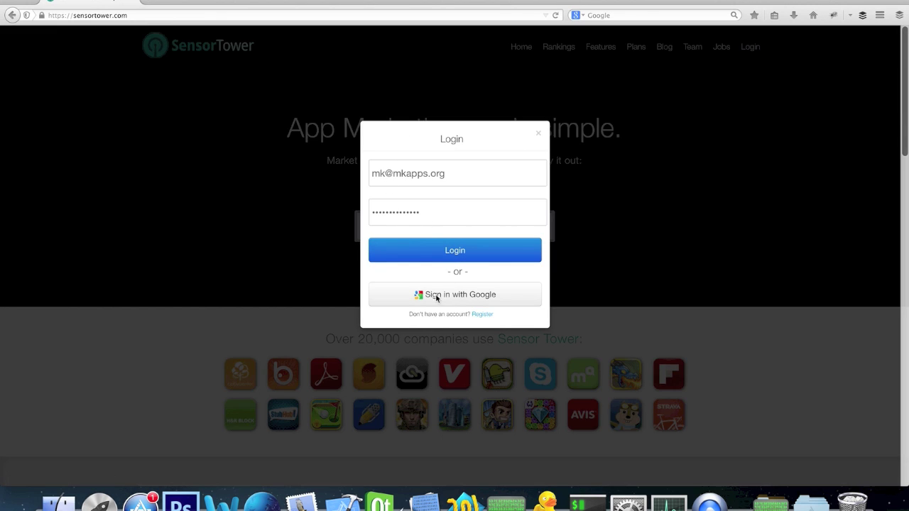
click(487, 252)
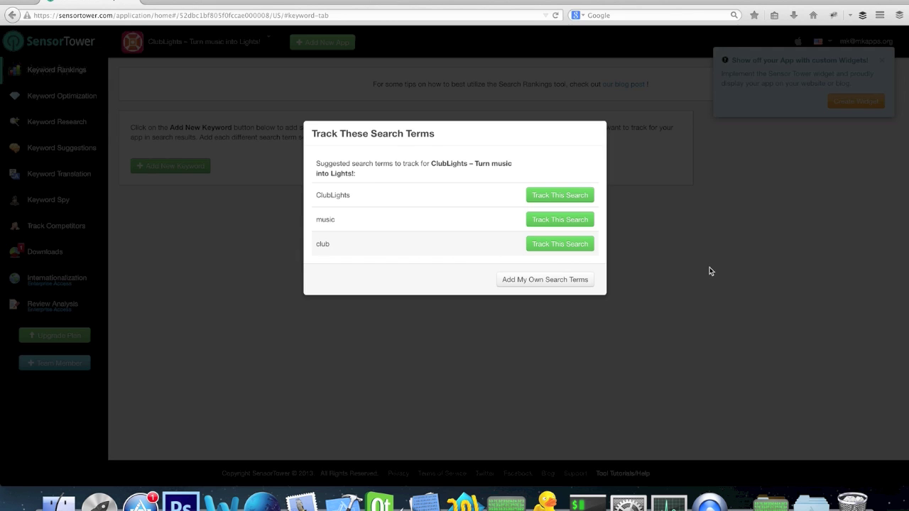
click(788, 274)
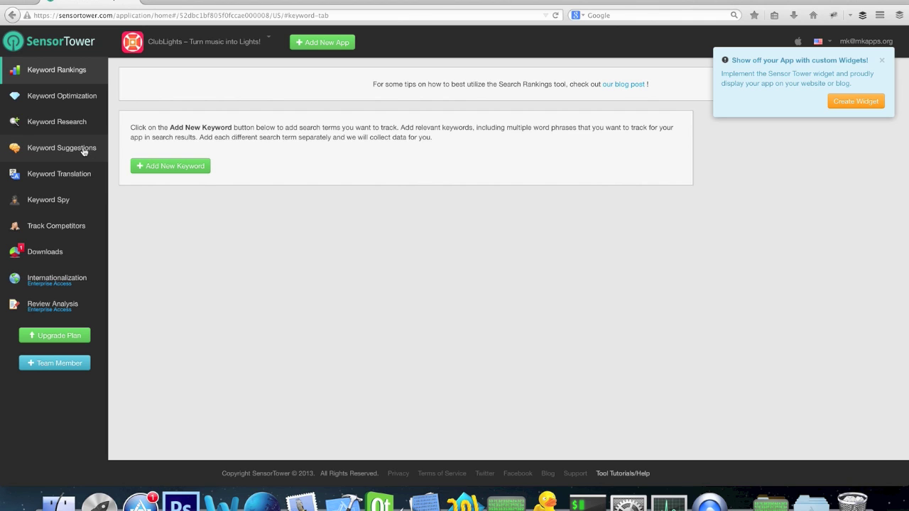
Open the Keyword Research tool and close the notice about custom app widgets
click(80, 125)
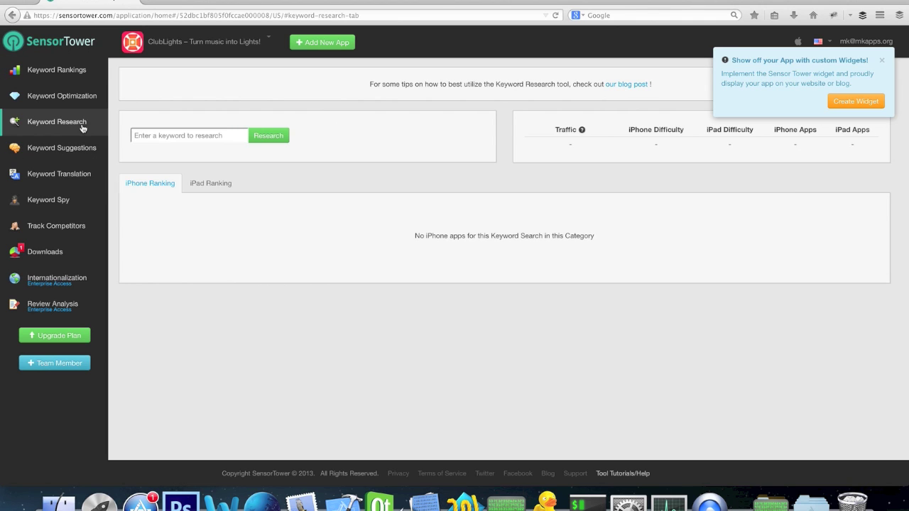
click(158, 135)
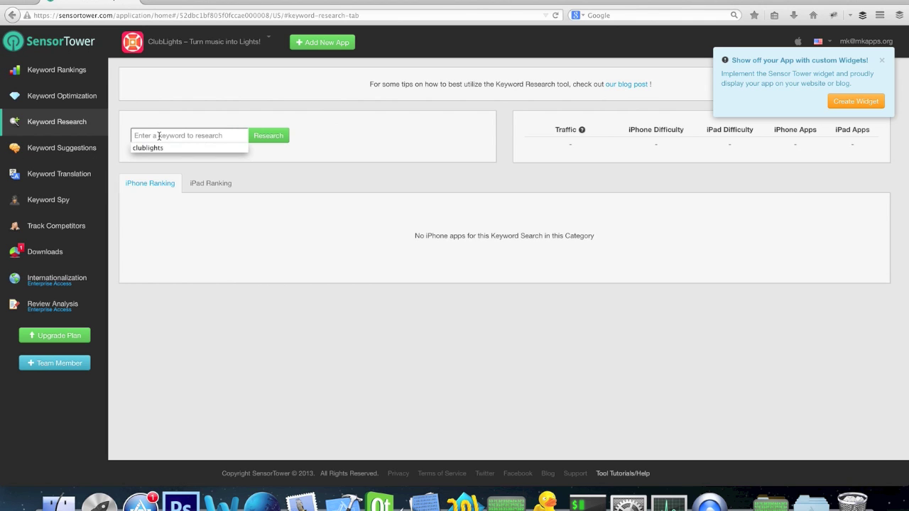
click(159, 135)
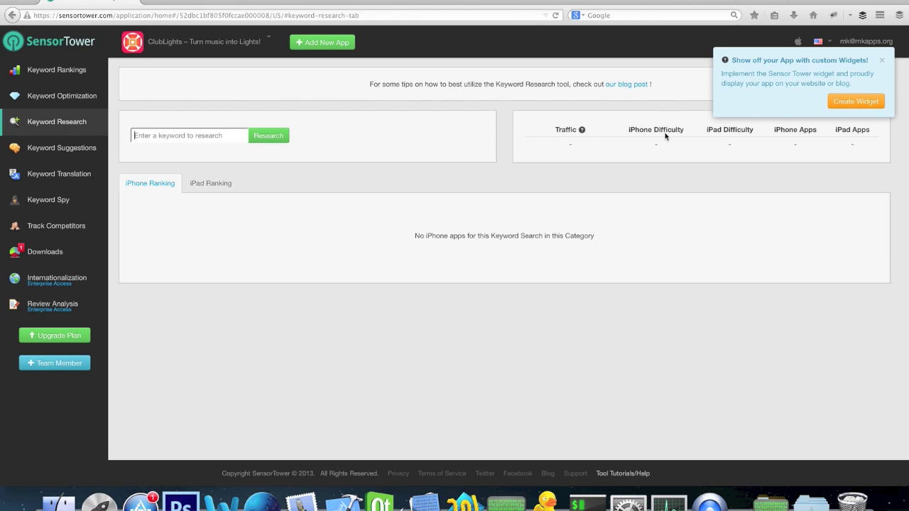
click(882, 61)
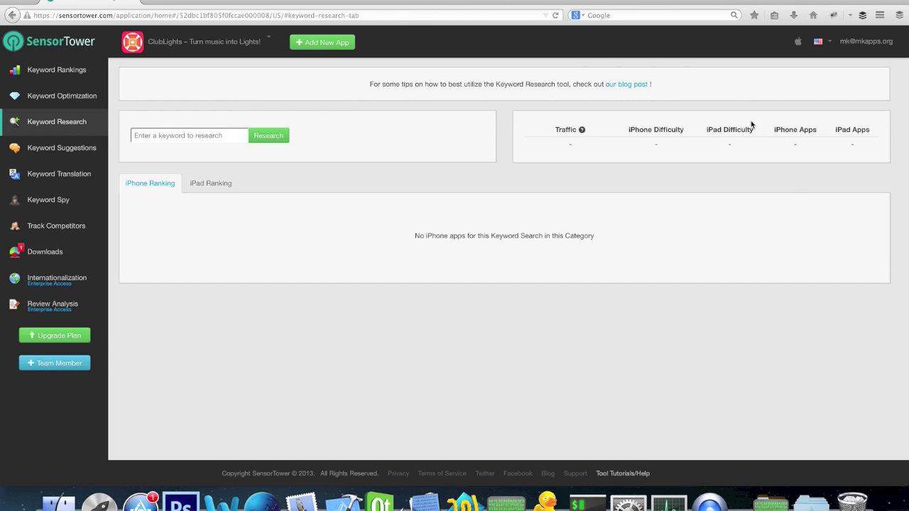
Research the keyword "persuade"
click(220, 135)
click(220, 135)
text(persuade)
click(282, 137)
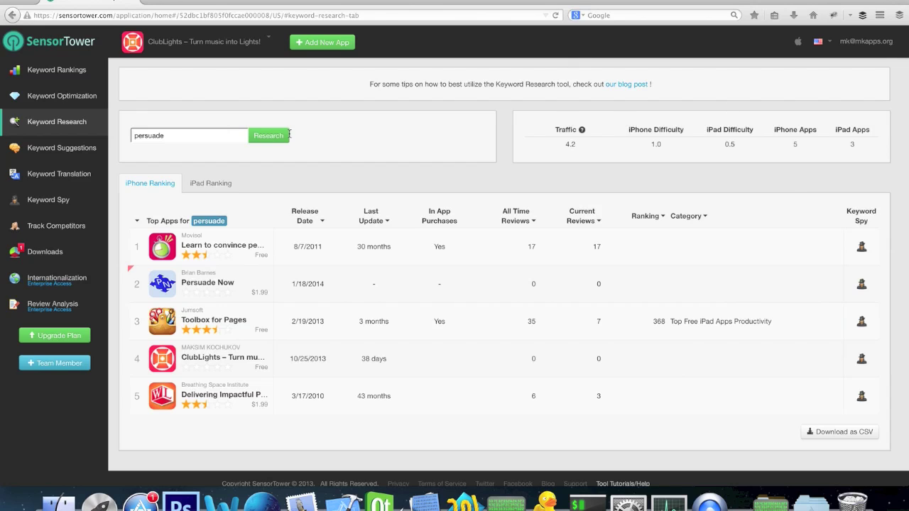
Research the keyword "convince" in place of the previous one
double_click(210, 137)
text(c)
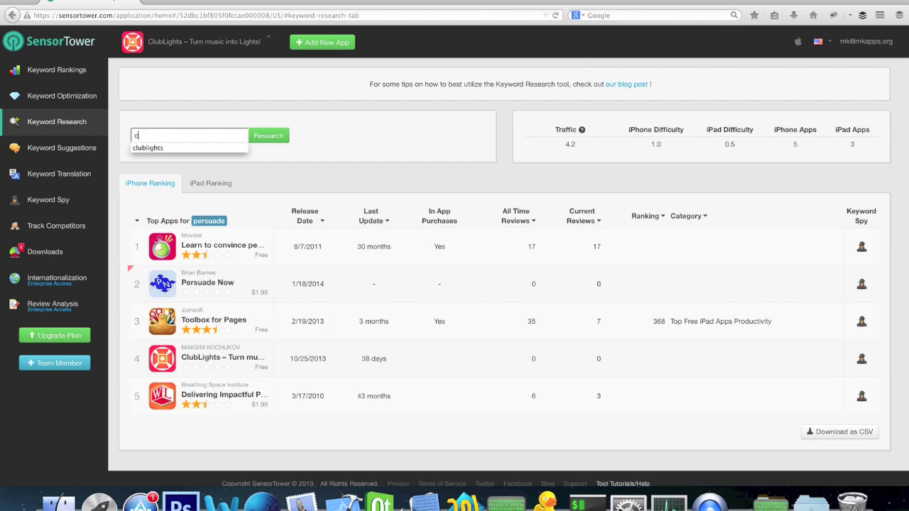
text(onvince)
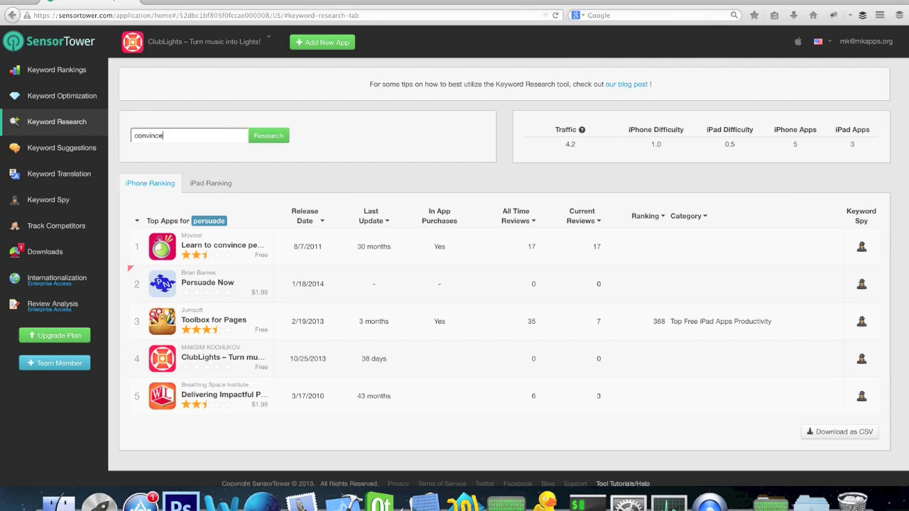
key(Return)
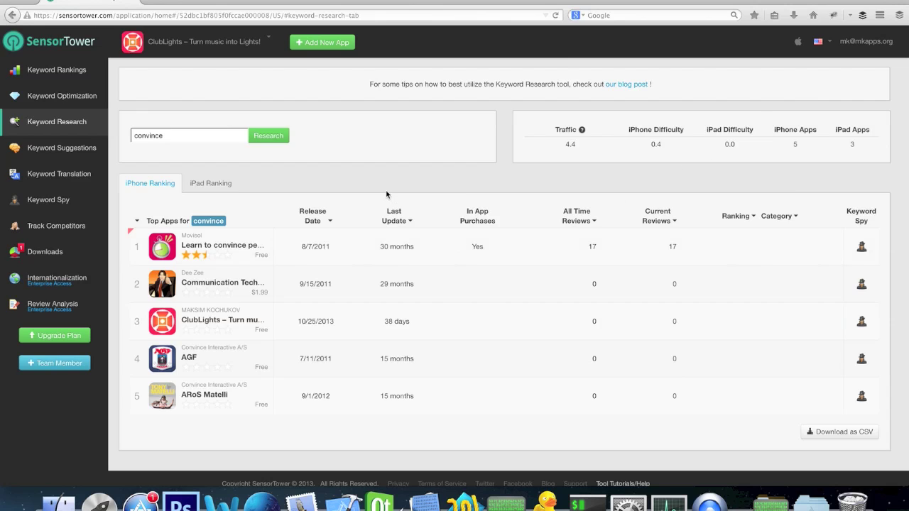
Research the keyword phrase "control people" and examine its traffic and iPhone difficulty scores
double_click(216, 133)
text(control people)
key(Return)
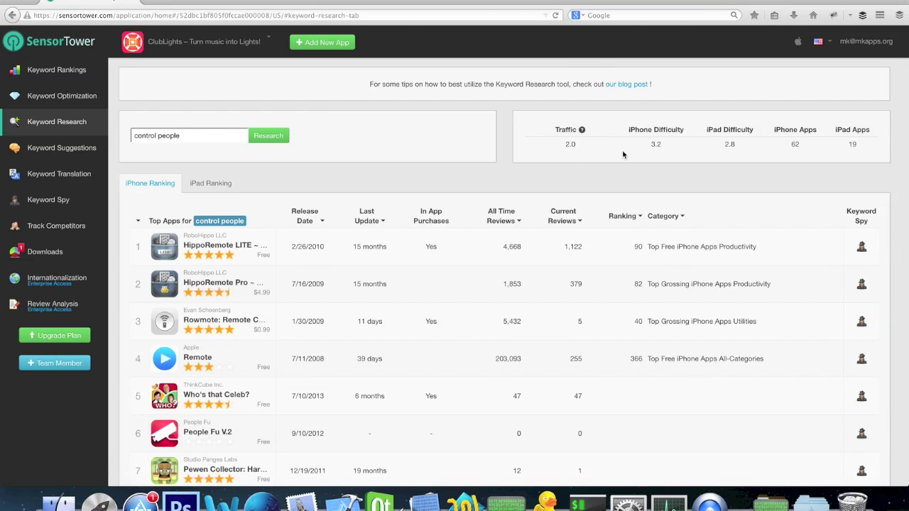
drag(564, 145, 589, 148)
click(590, 148)
double_click(570, 146)
click(576, 149)
double_click(657, 147)
click(677, 147)
Research the keyword phrase "make obey" and examine its traffic score and the numbers of iPhone and iPad apps
drag(205, 135, 87, 138)
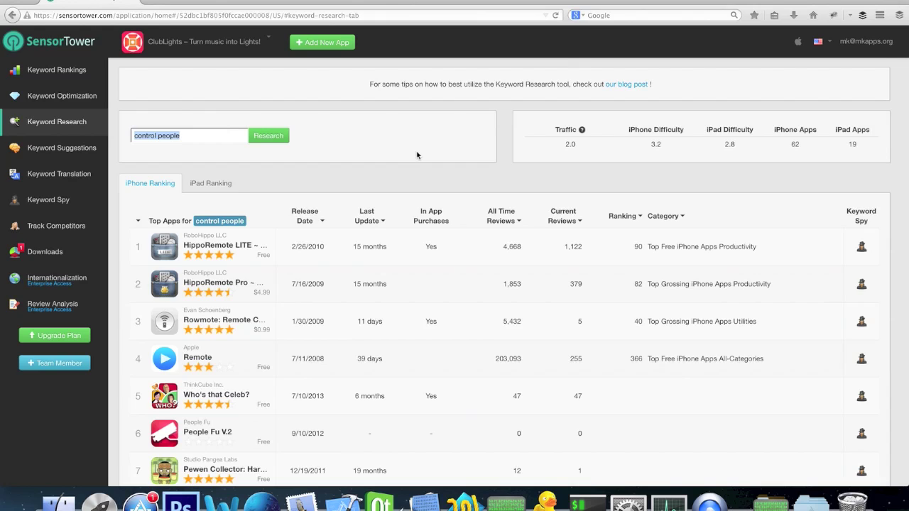
text(m)
key(BackSpace)
text(make obey)
key(Return)
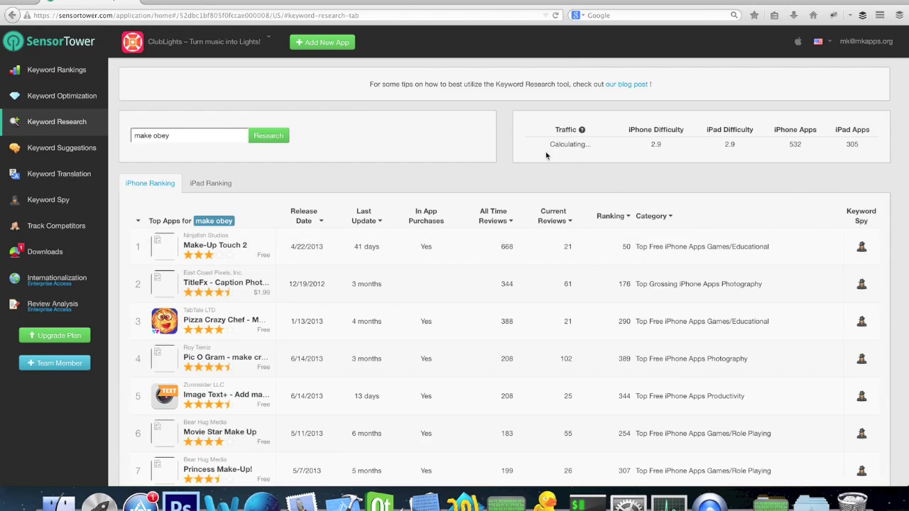
double_click(573, 145)
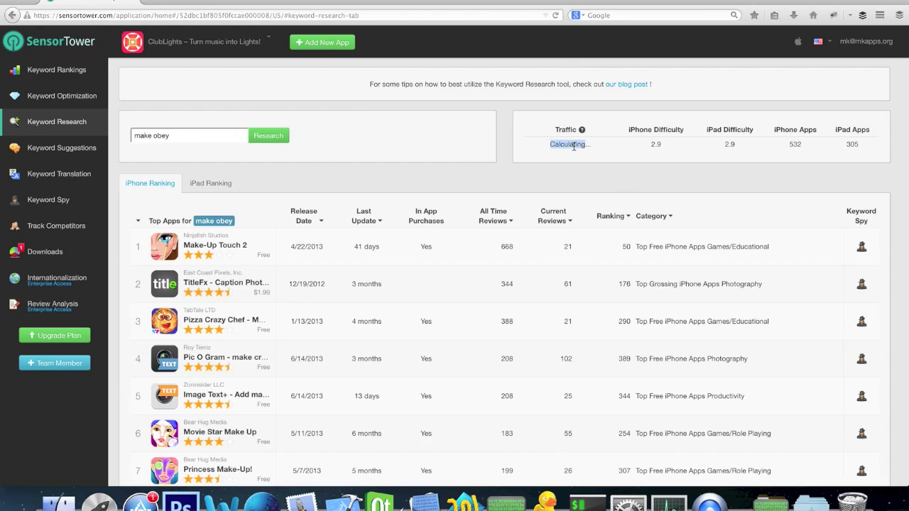
triple_click(570, 146)
click(570, 146)
double_click(796, 145)
click(815, 158)
double_click(853, 144)
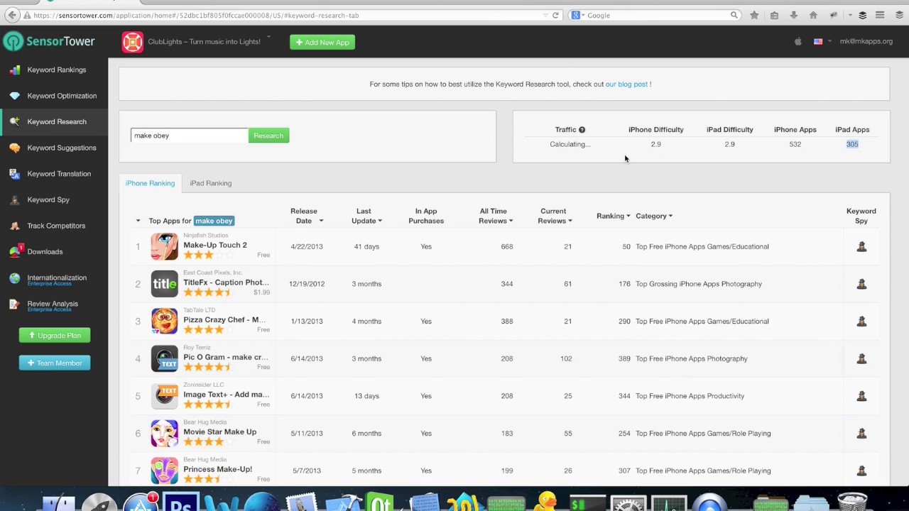
Research the keyword "sex" and examine its traffic score and number of iPad apps
triple_click(217, 134)
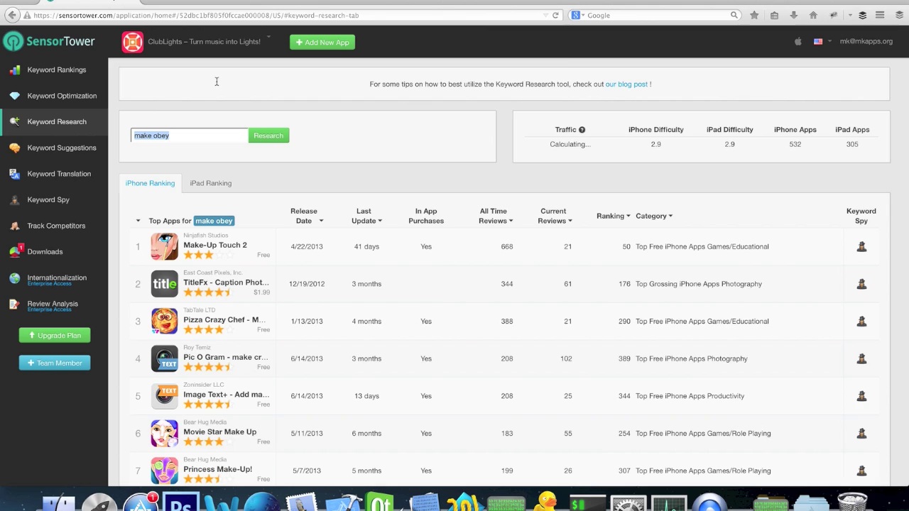
text(sex)
key(Return)
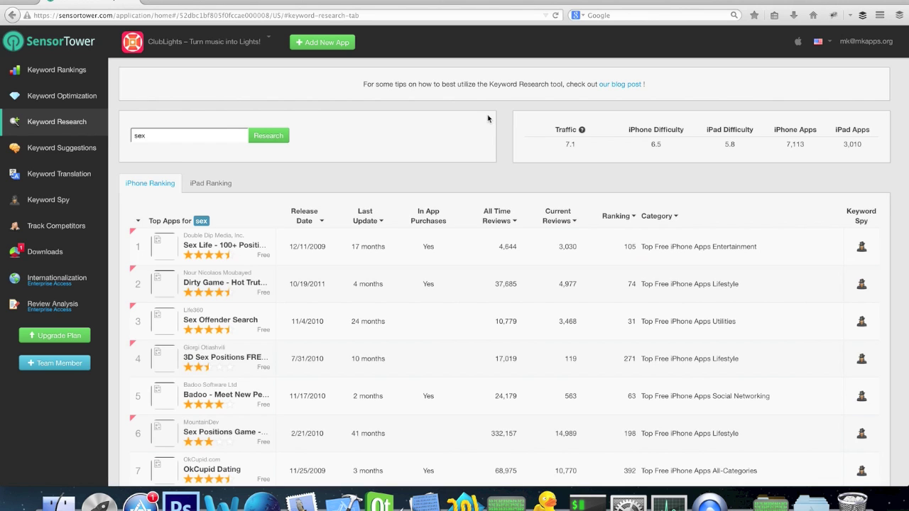
double_click(572, 144)
click(560, 150)
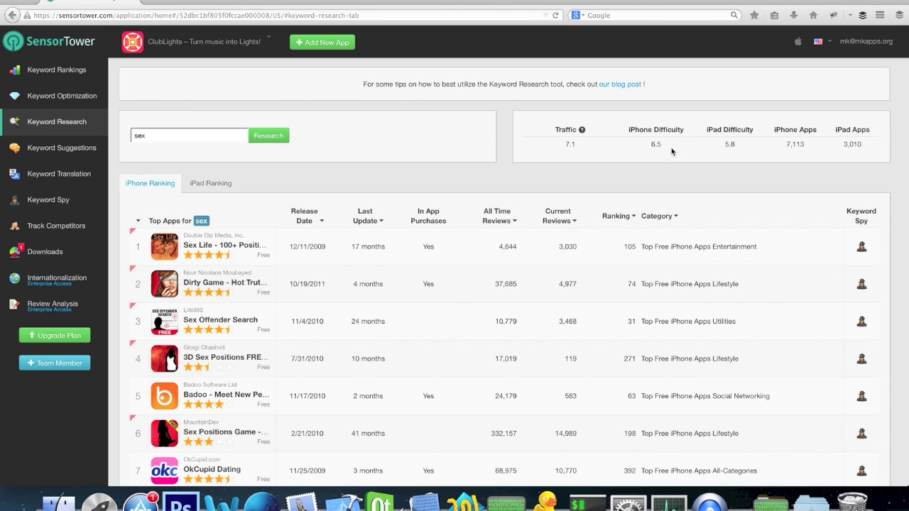
double_click(856, 144)
click(795, 156)
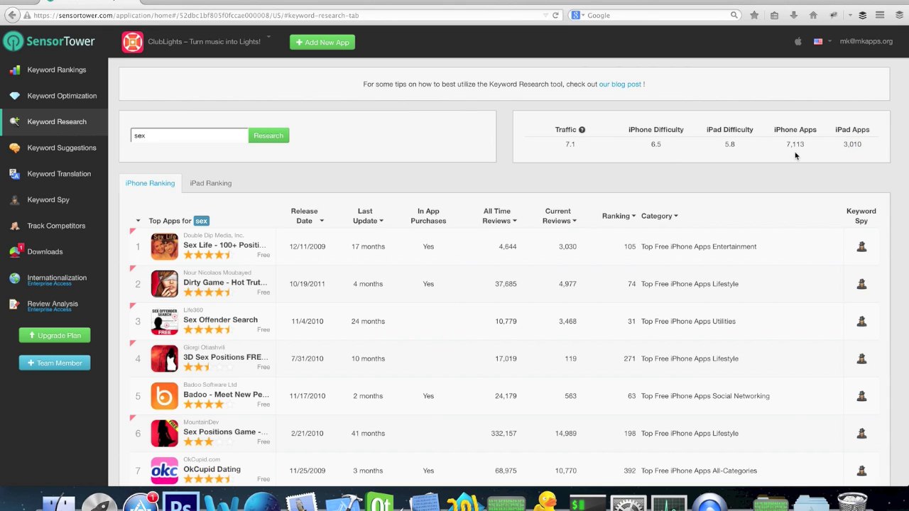